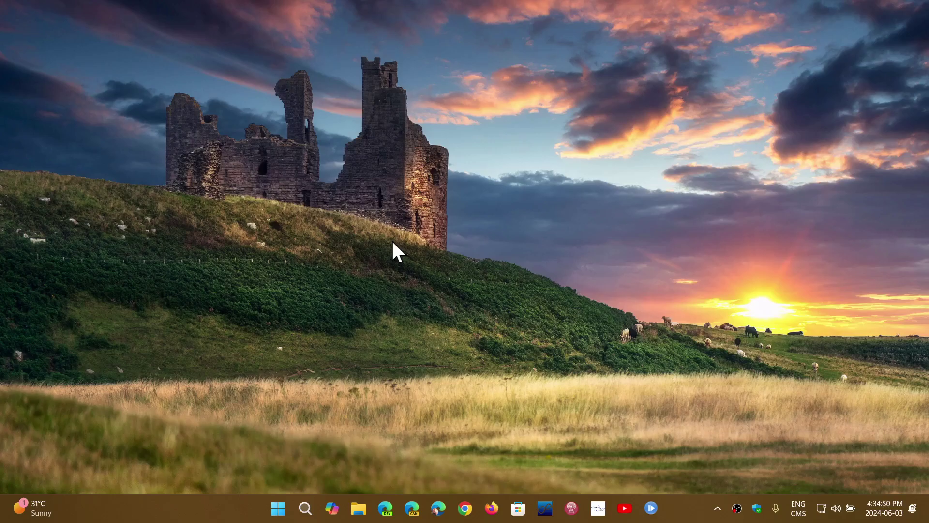
# - Search Windows for 'tasksch' and launch Task Scheduler from the best match
pyautogui.click(305, 508)
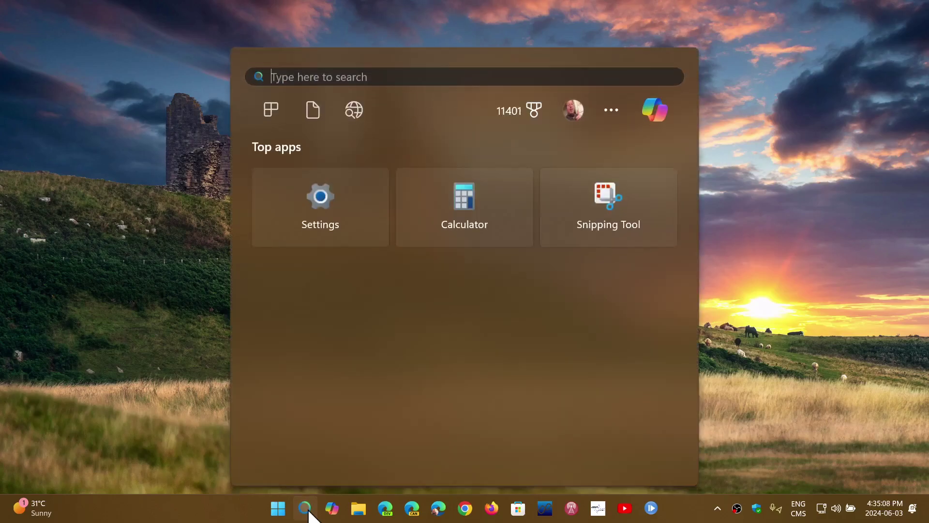
pyautogui.write('task')
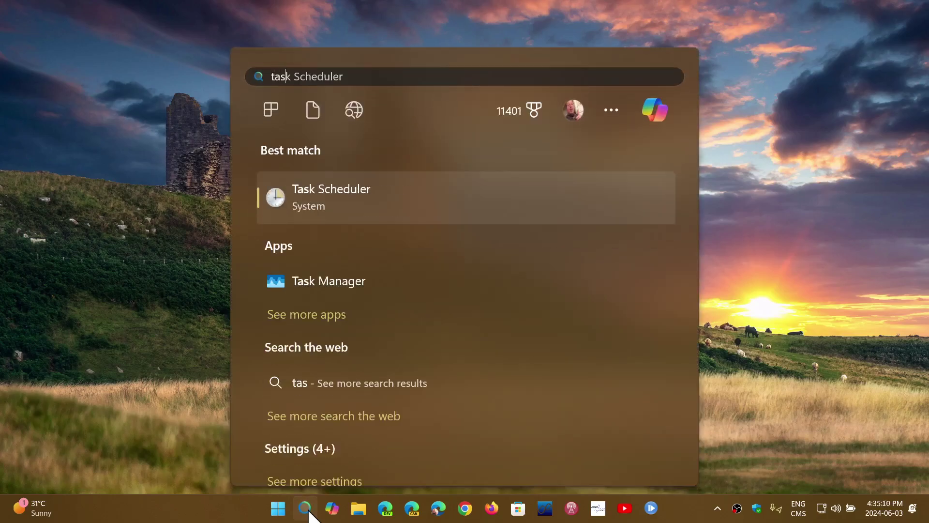
pyautogui.write('ks')
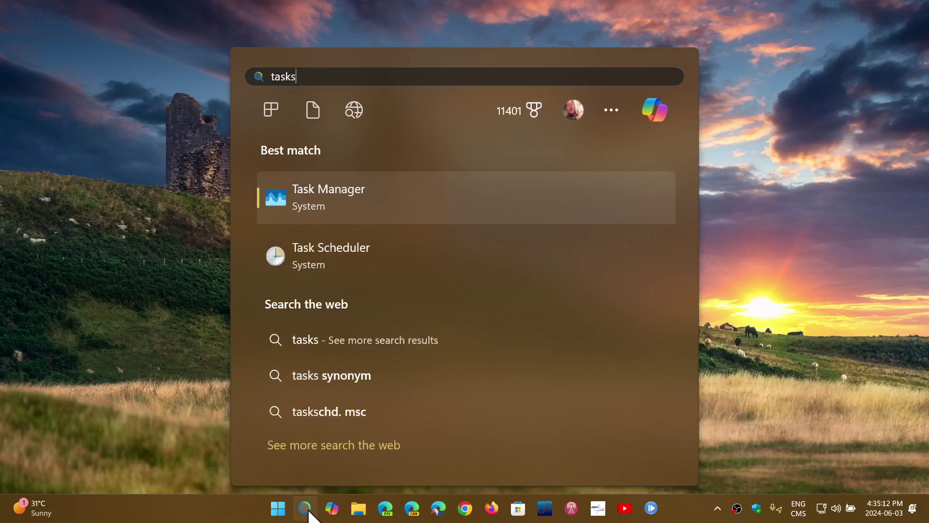
pyautogui.write('ch')
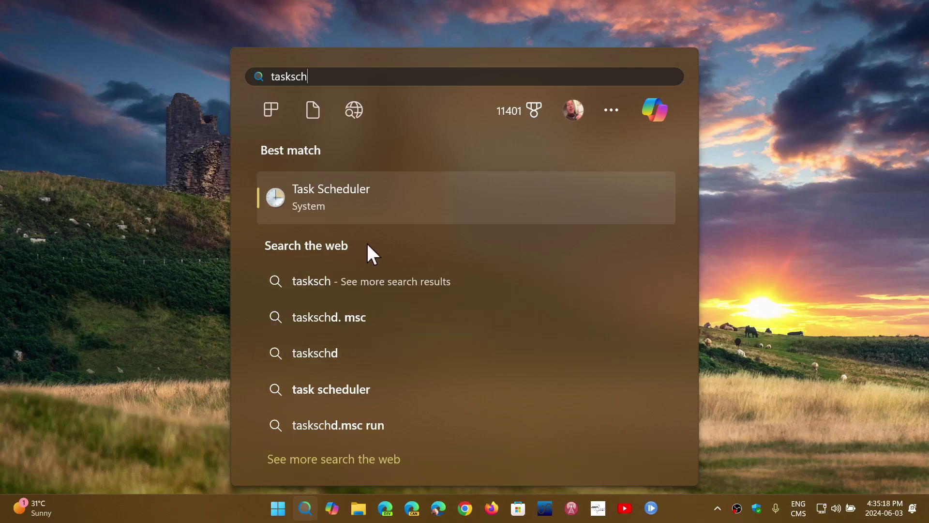
pyautogui.click(382, 197)
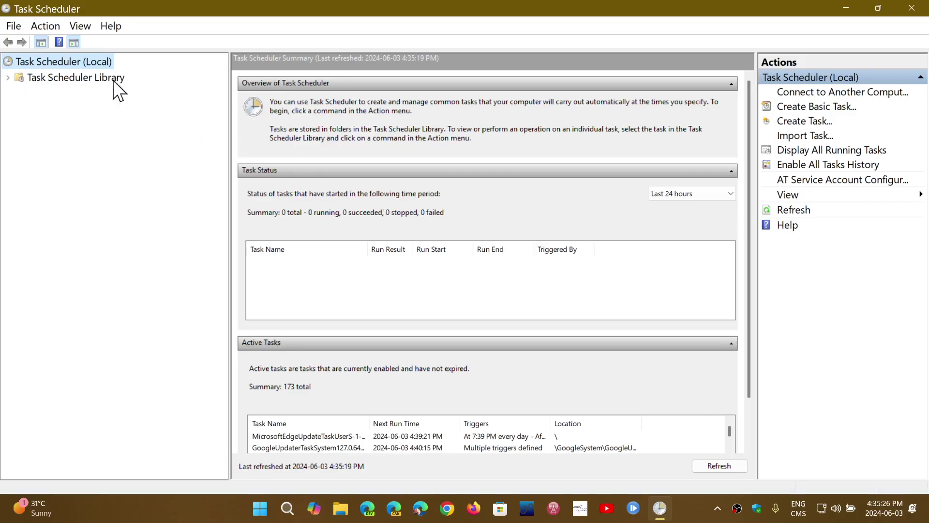
# - Expand Task Scheduler Library, then Microsoft, then Windows in the left folder tree
pyautogui.click(9, 78)
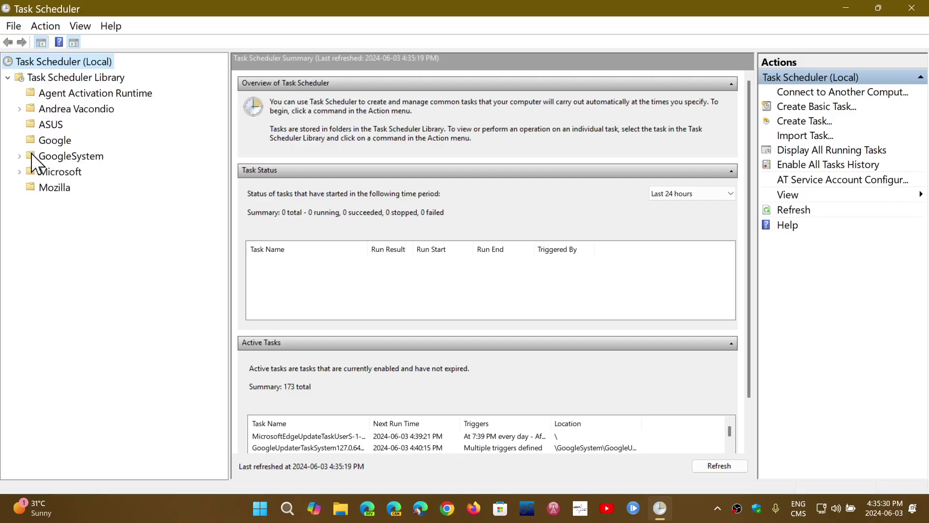
pyautogui.click(19, 172)
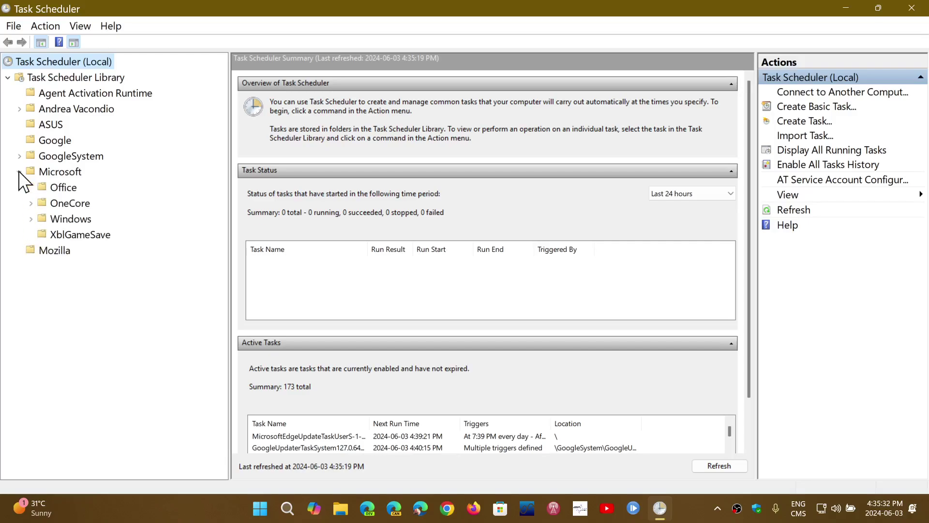
pyautogui.click(31, 219)
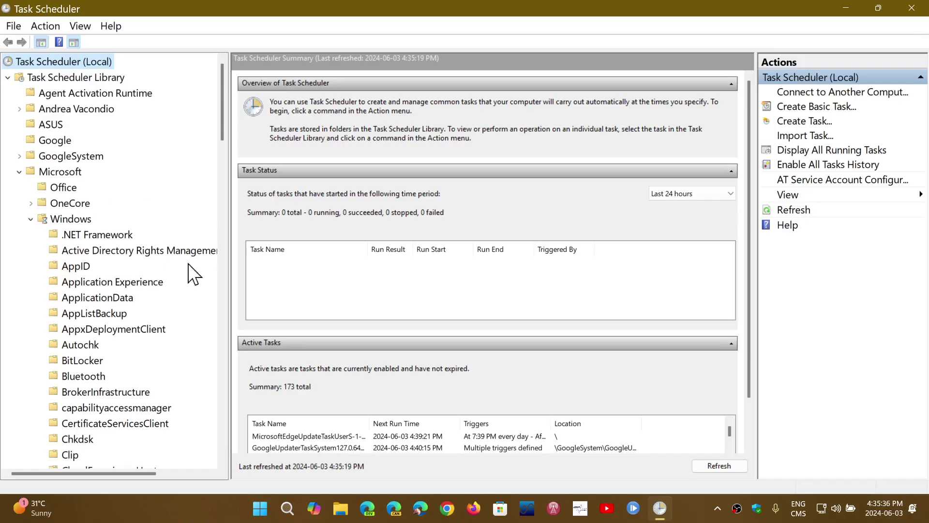
# - Open Application Experience, widen the Name column, and select PcaWallpaperAppDetect to see its details
pyautogui.click(140, 287)
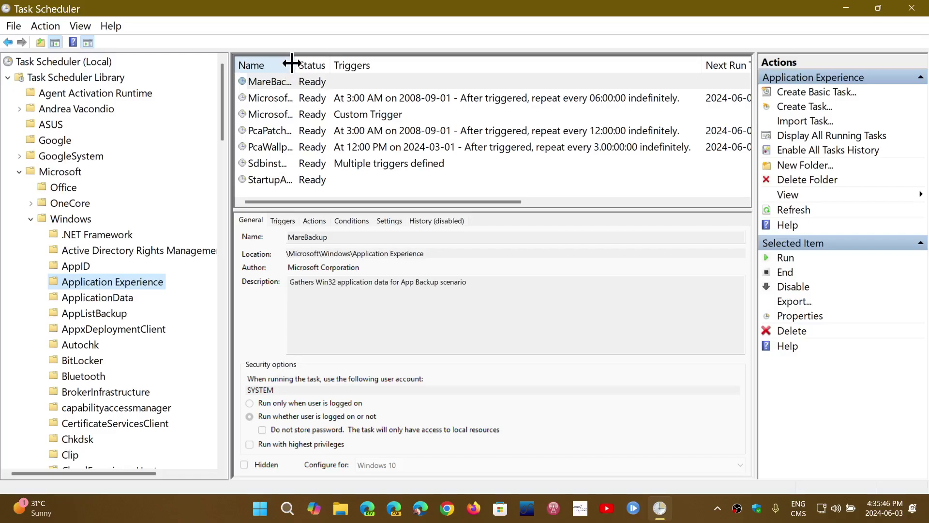
pyautogui.moveTo(291, 64)
pyautogui.mouseDown()
pyautogui.moveTo(374, 82)
pyautogui.moveTo(449, 83)
pyautogui.mouseUp()
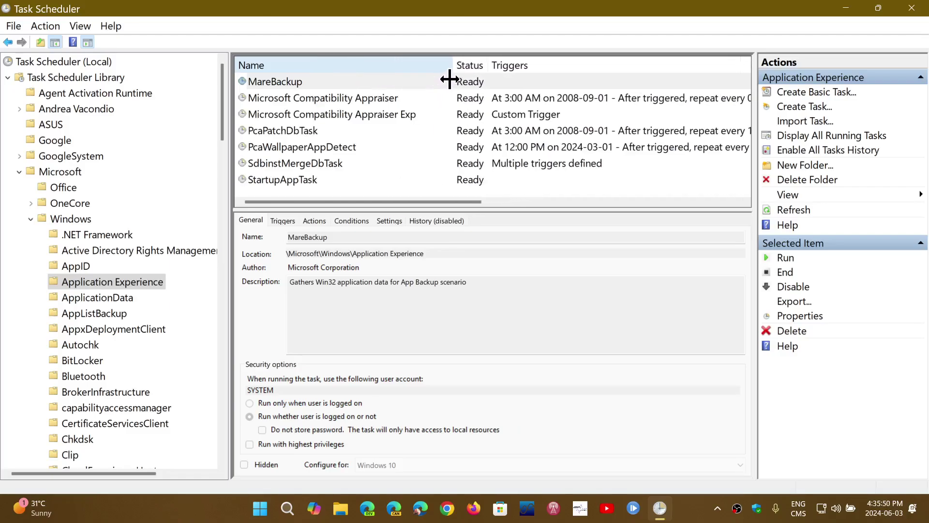
pyautogui.click(450, 82)
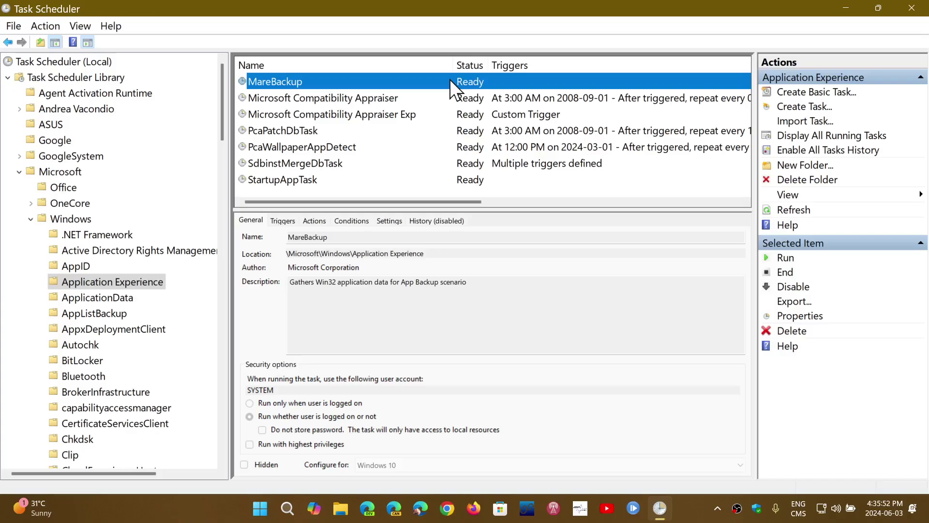
pyautogui.click(293, 151)
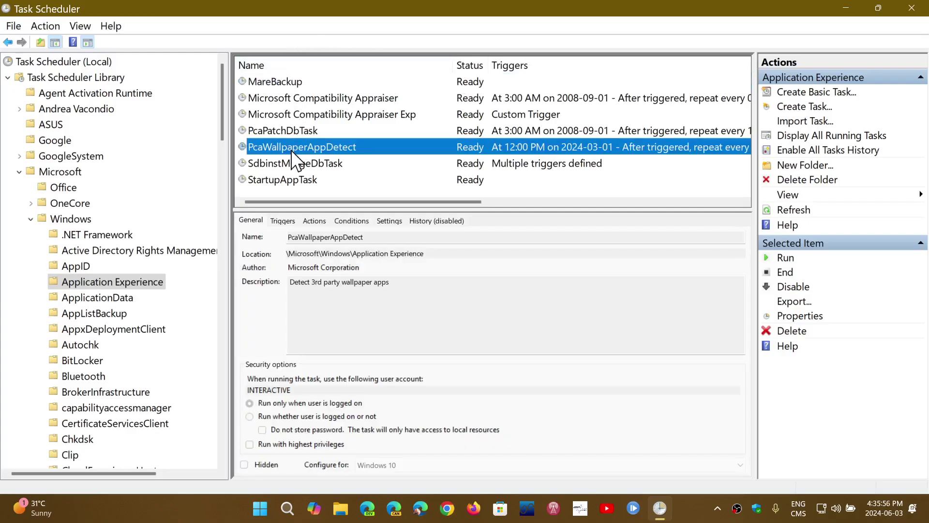
# - Delete PcaWallpaperAppDetect from its context menu and confirm with Yes
pyautogui.rightClick(292, 150)
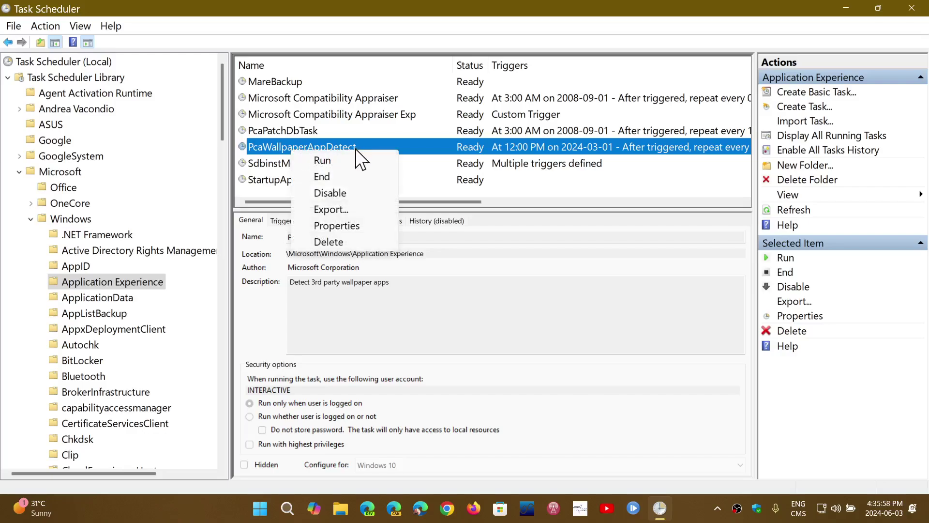
pyautogui.click(355, 240)
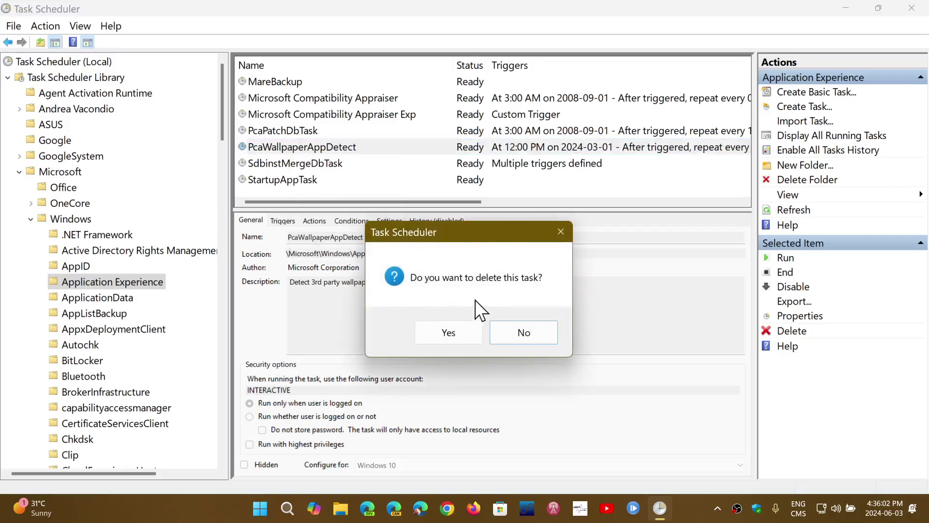
pyautogui.click(457, 338)
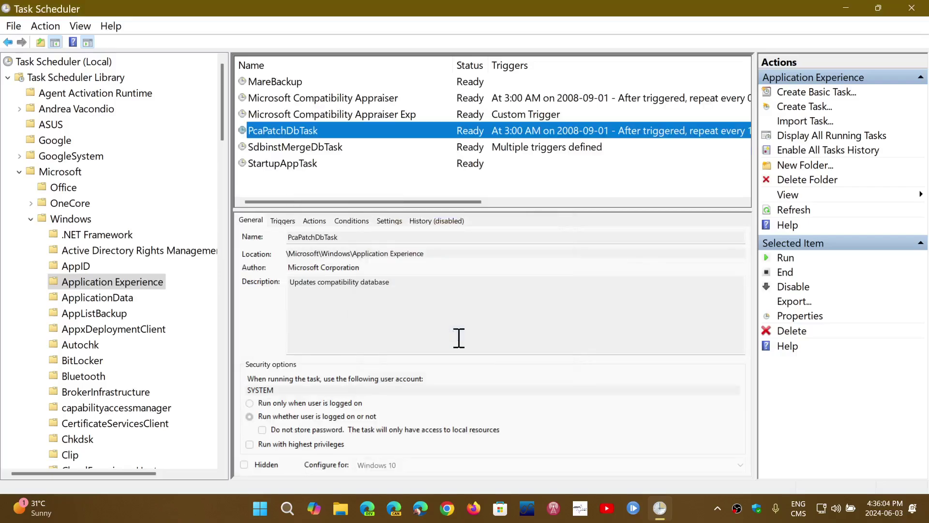
# - Close the Task Scheduler window to return to the castle-wallpaper desktop
pyautogui.click(913, 9)
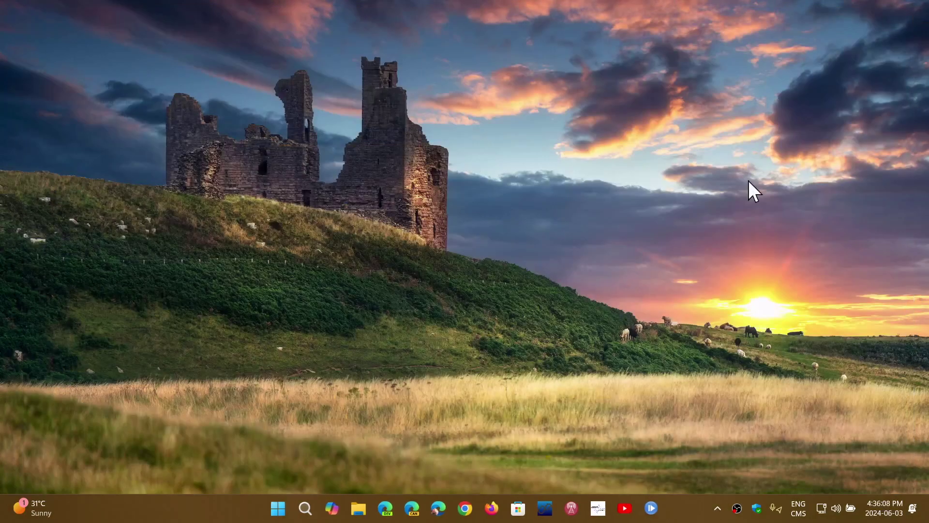